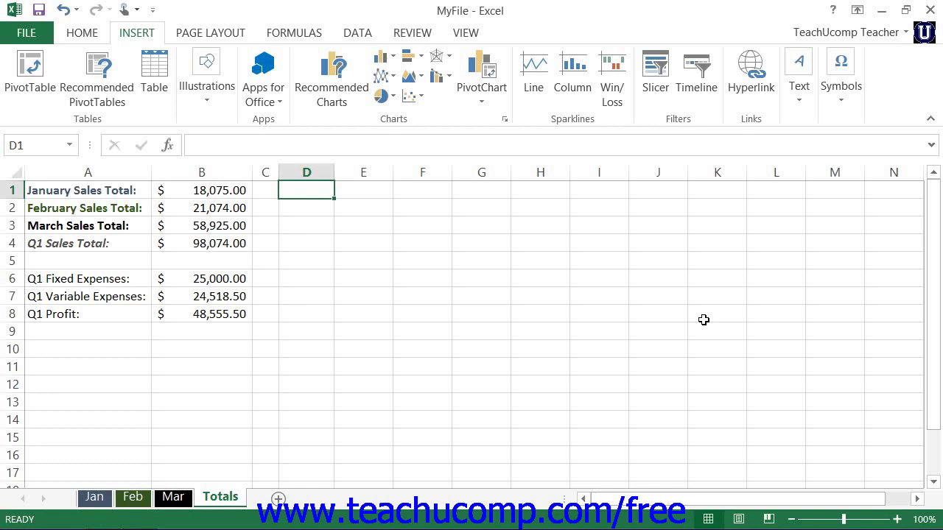
- Start a PivotTable at Totals!$D$1 from a table or range, collapsing the range box
{"action": "left_click", "coordinate": [138, 31]}
{"action": "left_click", "coordinate": [42, 69]}
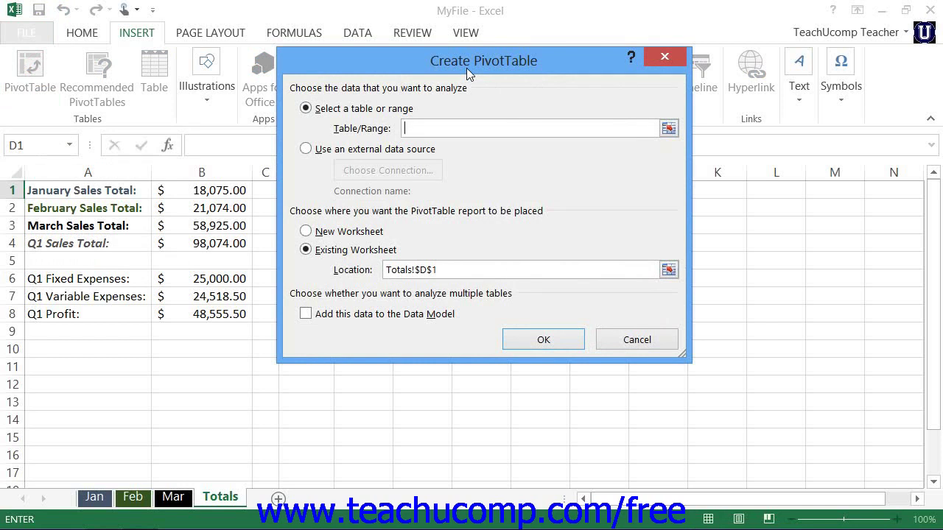
{"action": "left_click", "coordinate": [386, 87]}
{"action": "left_click", "coordinate": [343, 110]}
{"action": "left_click", "coordinate": [669, 129]}
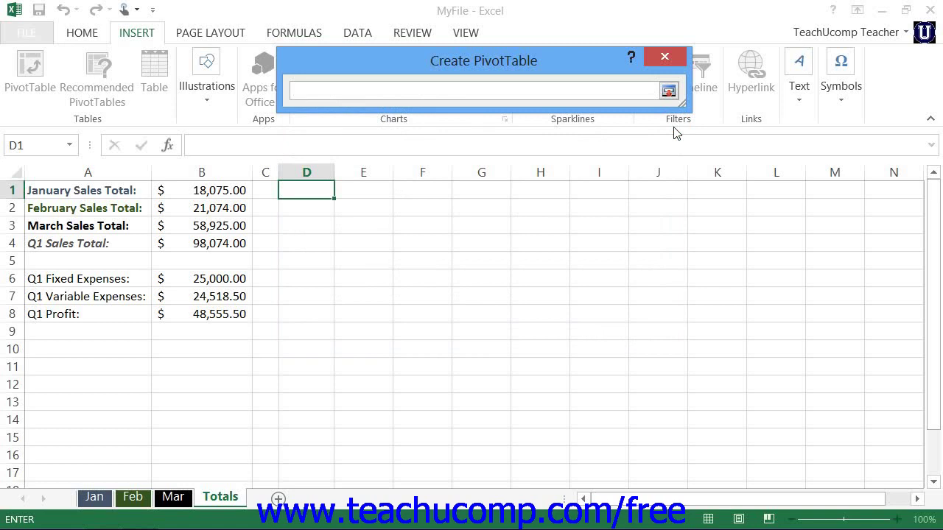
- Select A1:D15 on the Mar sheet as the PivotTable source and restore the dialog
{"action": "left_click", "coordinate": [173, 497]}
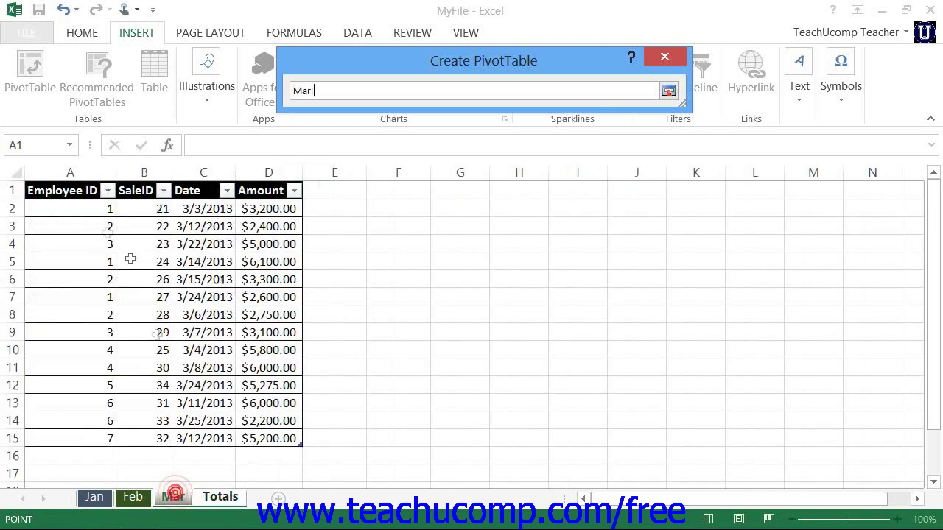
{"action": "left_click_drag", "start_coordinate": [74, 190], "coordinate": [264, 439]}
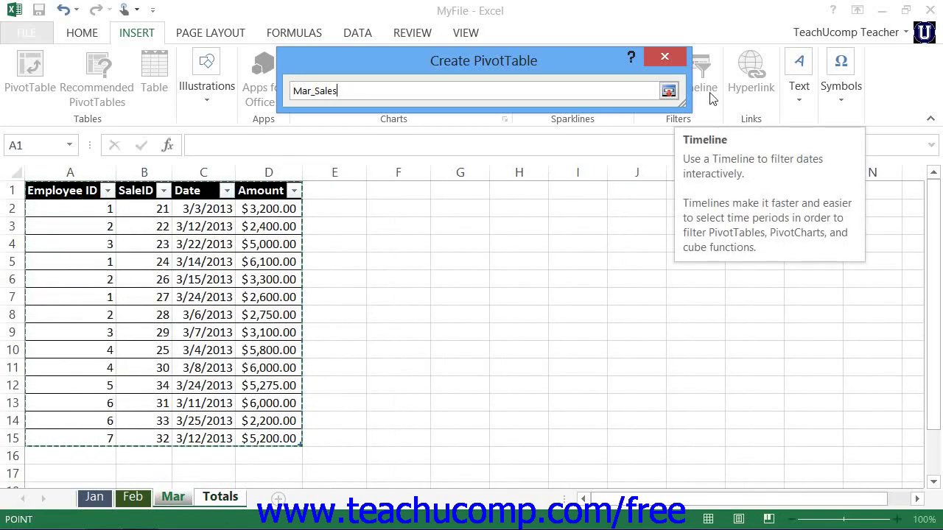
{"action": "left_click", "coordinate": [668, 92]}
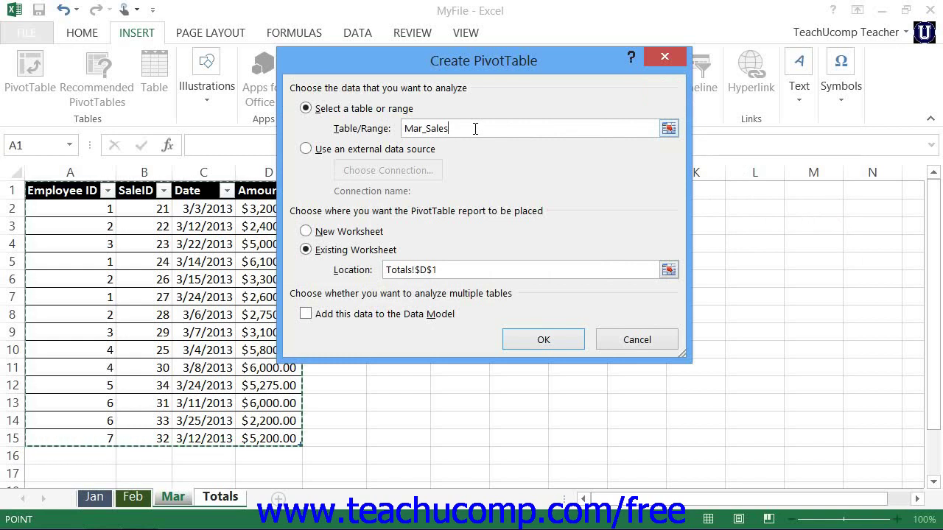
- Switch the Create PivotTable source option to Use an external data source
{"action": "left_click", "coordinate": [475, 128]}
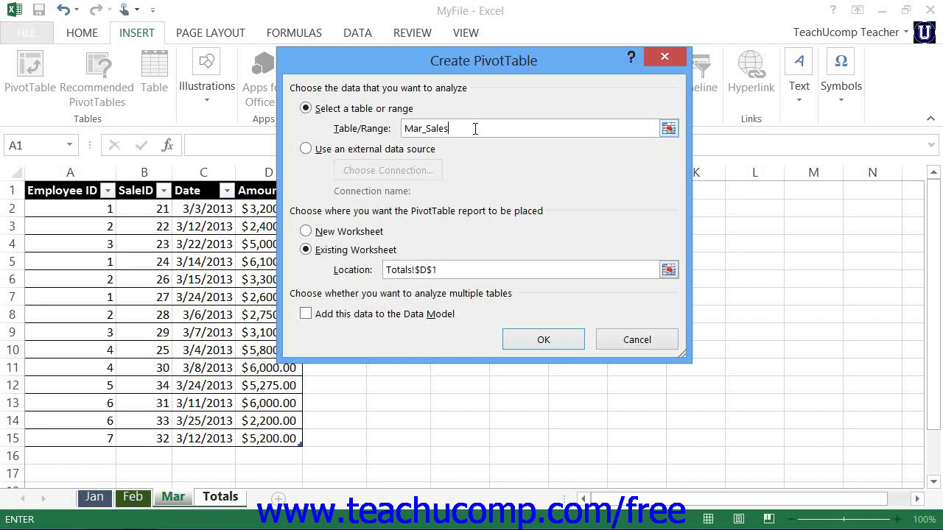
{"action": "left_click", "coordinate": [365, 153]}
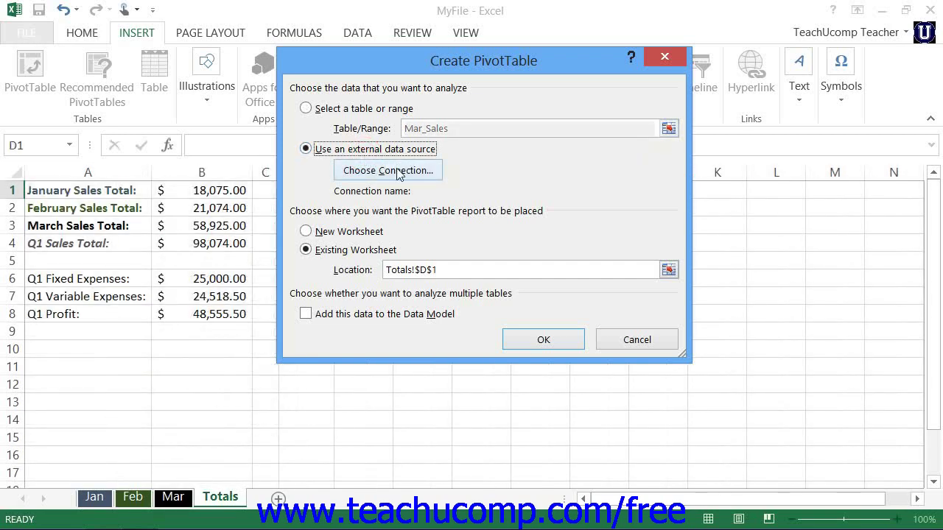
- Open Existing Connections and show All Connections, listing Northwind2010 Employees
{"action": "left_click", "coordinate": [389, 170]}
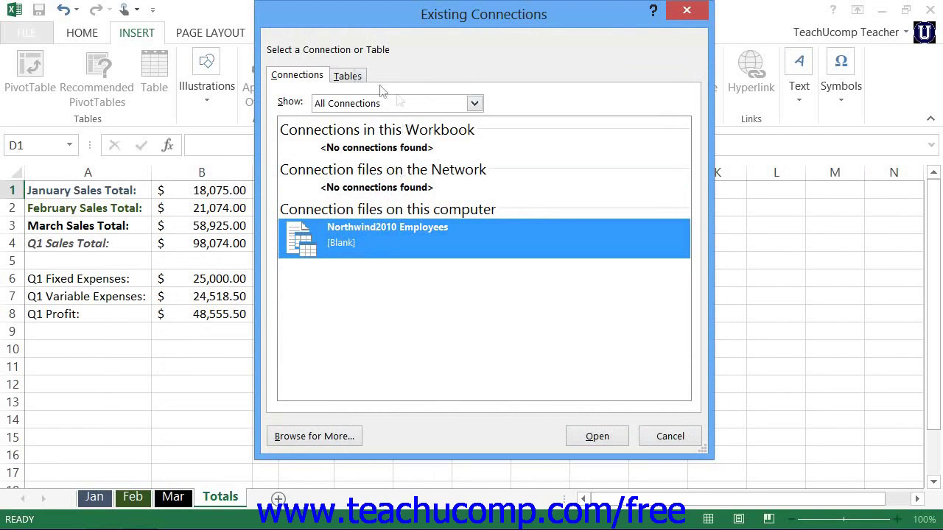
{"action": "left_click", "coordinate": [475, 104]}
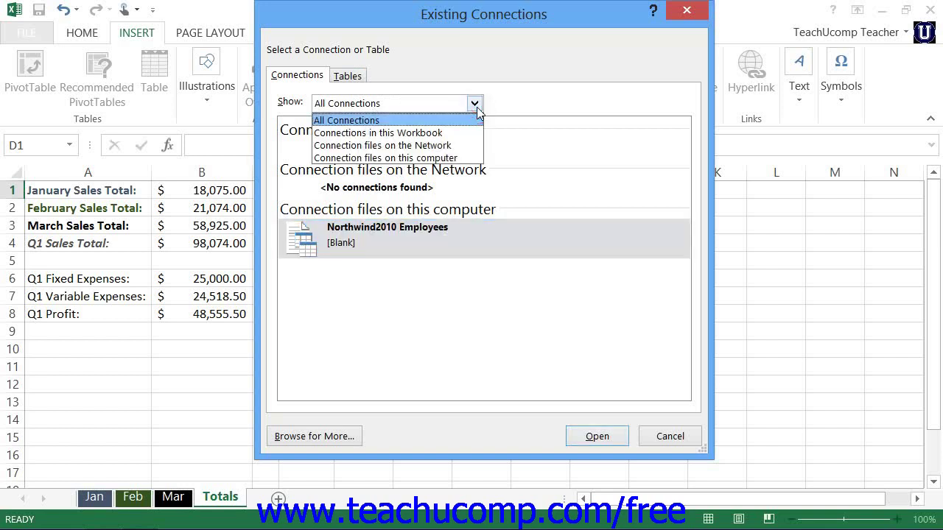
{"action": "left_click", "coordinate": [405, 122]}
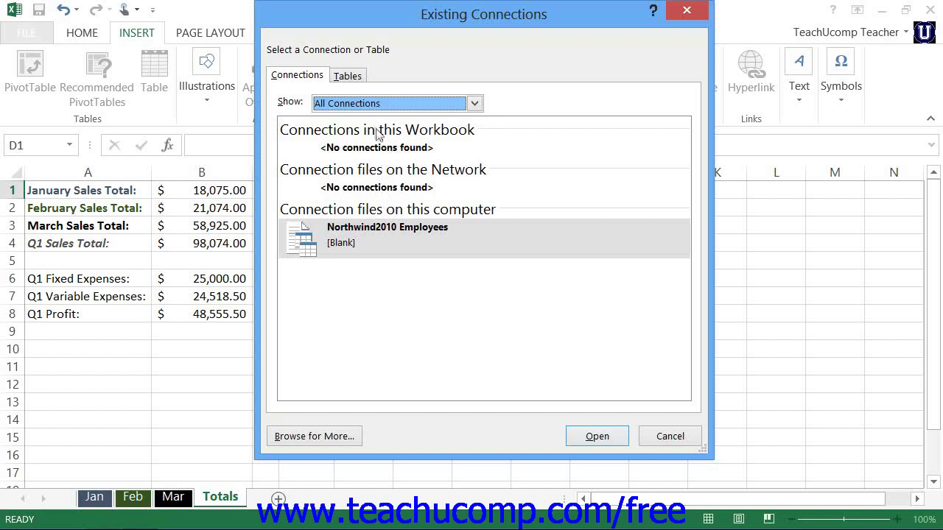
- Choose Tables in Workbook Data Model on the Tables tab as the connection
{"action": "left_click", "coordinate": [356, 77]}
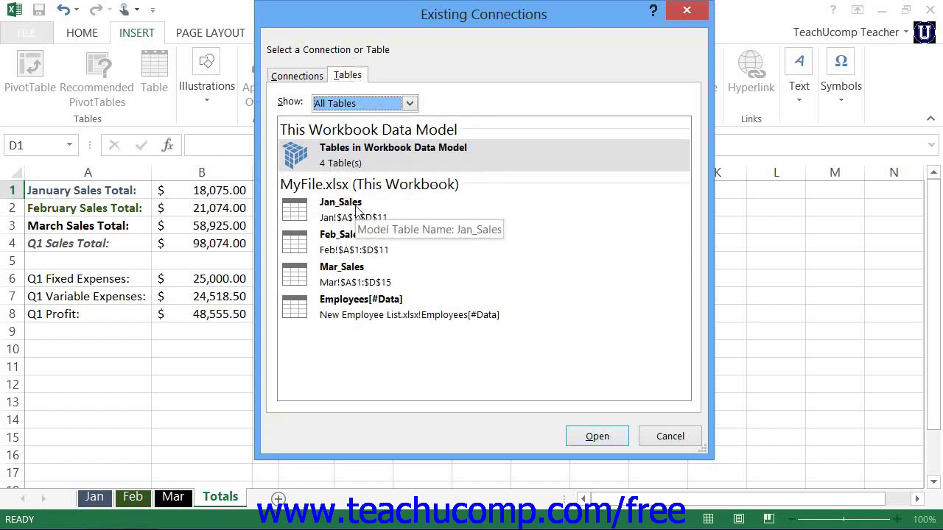
{"action": "left_click", "coordinate": [379, 158]}
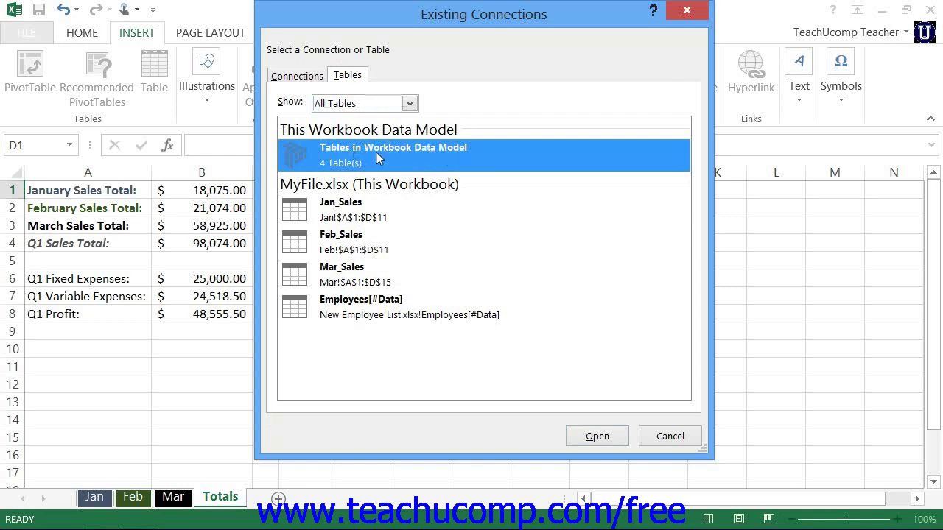
{"action": "left_click", "coordinate": [591, 438]}
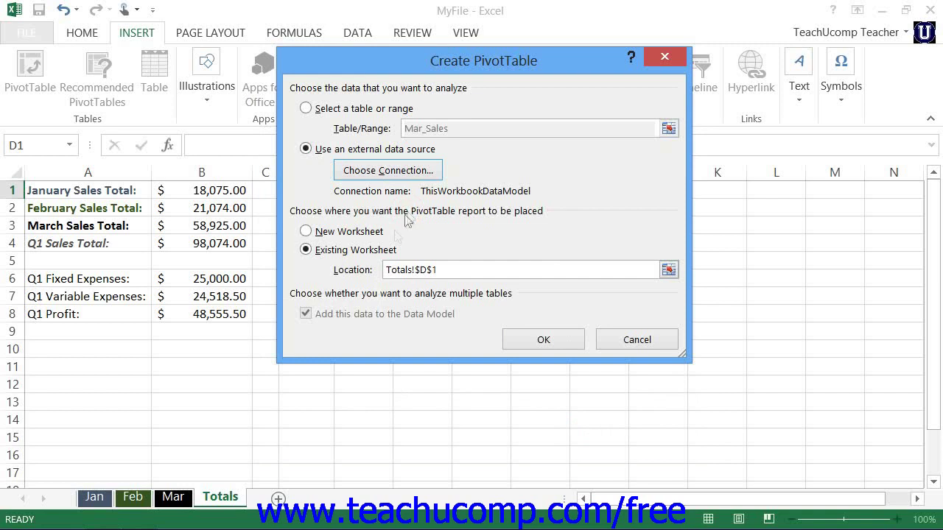
{"action": "left_click", "coordinate": [344, 234]}
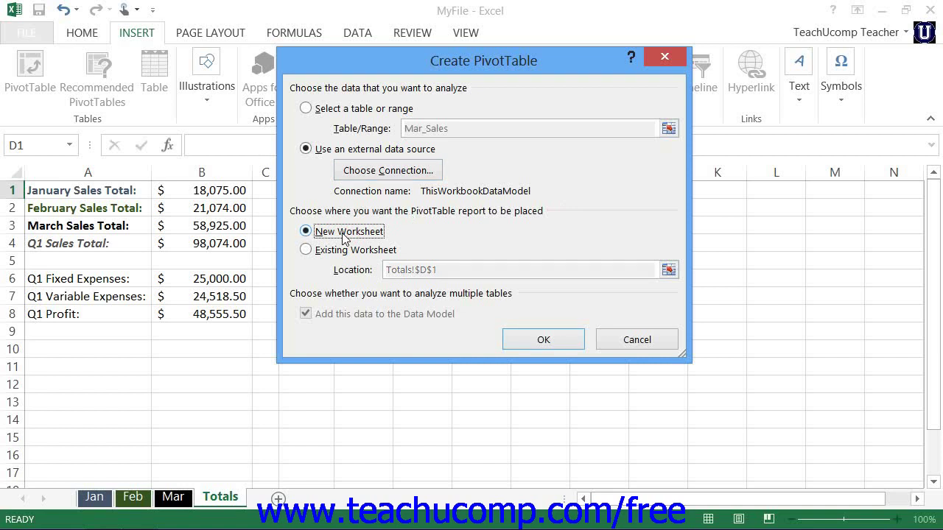
{"action": "left_click", "coordinate": [334, 255]}
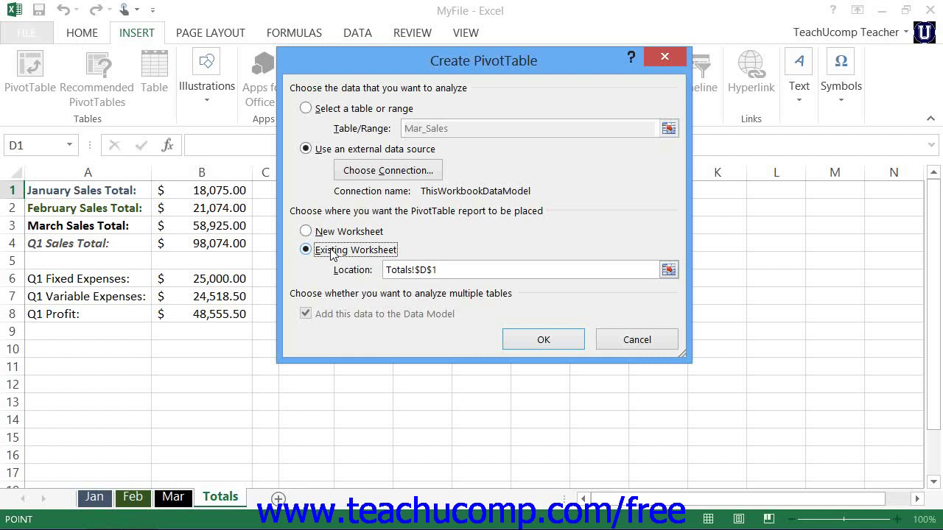
{"action": "left_click", "coordinate": [628, 271]}
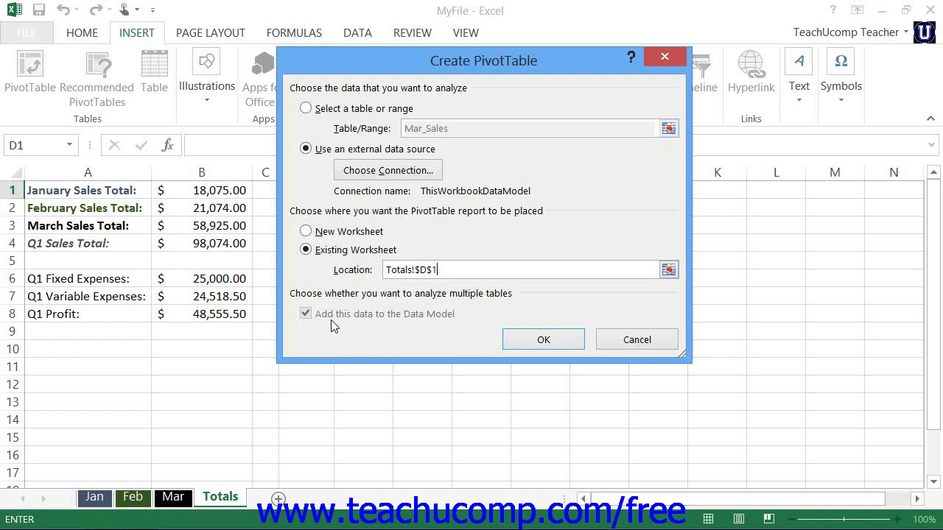
- Confirm the dialog to create empty PivotTable3 at Totals!D1 from the Data Model
{"action": "left_click", "coordinate": [521, 339]}
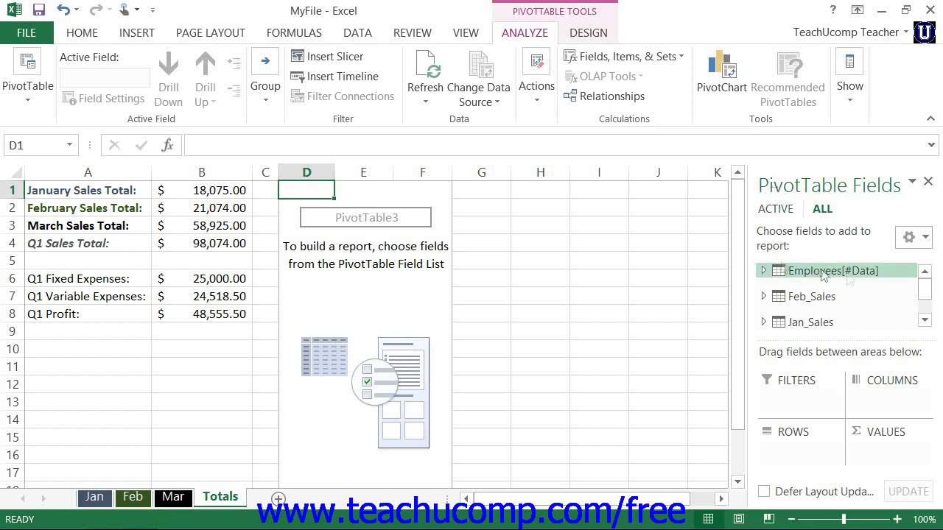
- Add the Employees Region field to the PivotTable rows
{"action": "left_click", "coordinate": [764, 270]}
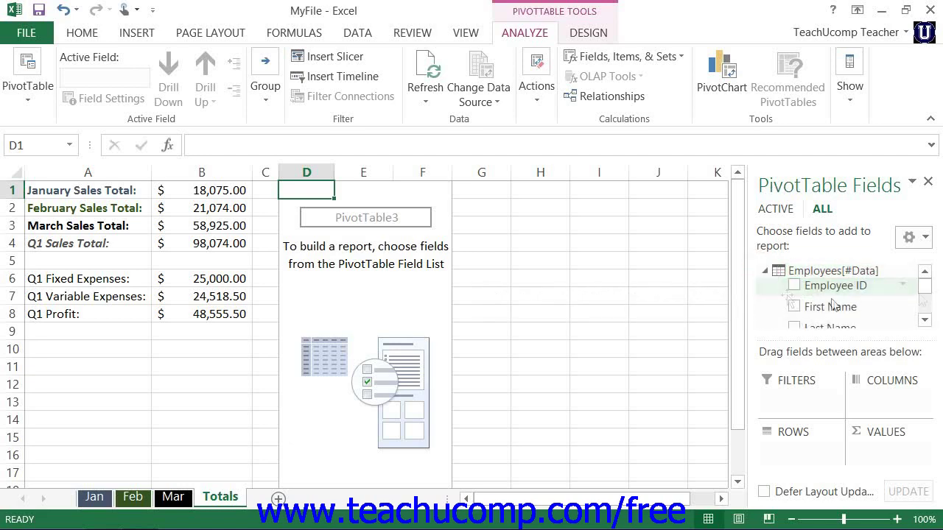
{"action": "left_click", "coordinate": [925, 319]}
{"action": "left_click", "coordinate": [925, 319]}
{"action": "left_click", "coordinate": [925, 319]}
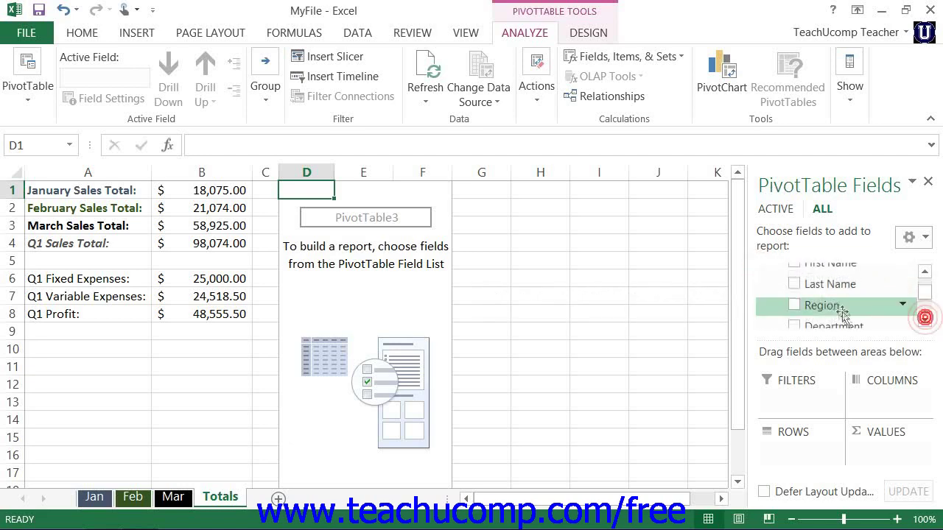
{"action": "left_click", "coordinate": [795, 305]}
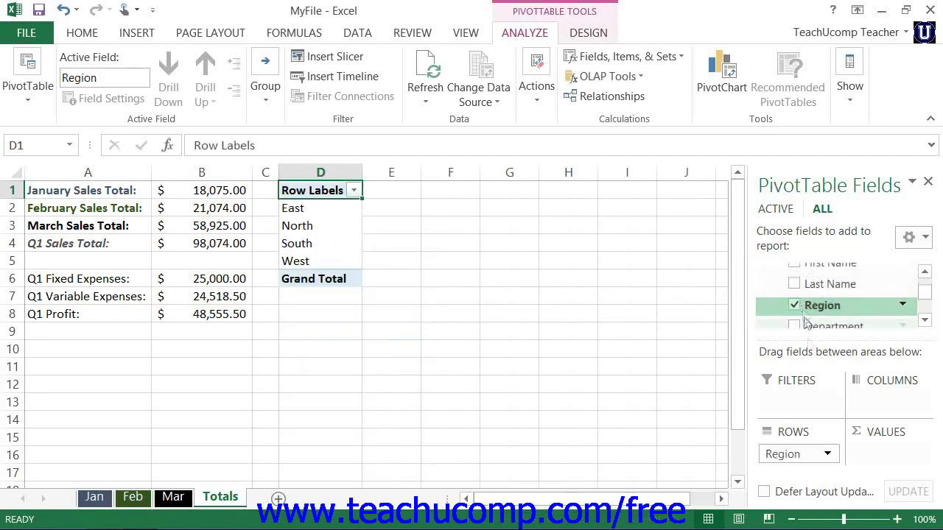
- Add Feb_Sales Amount as Sum of Amount and move Region from rows to columns
{"action": "left_click", "coordinate": [925, 272]}
{"action": "left_click", "coordinate": [925, 272]}
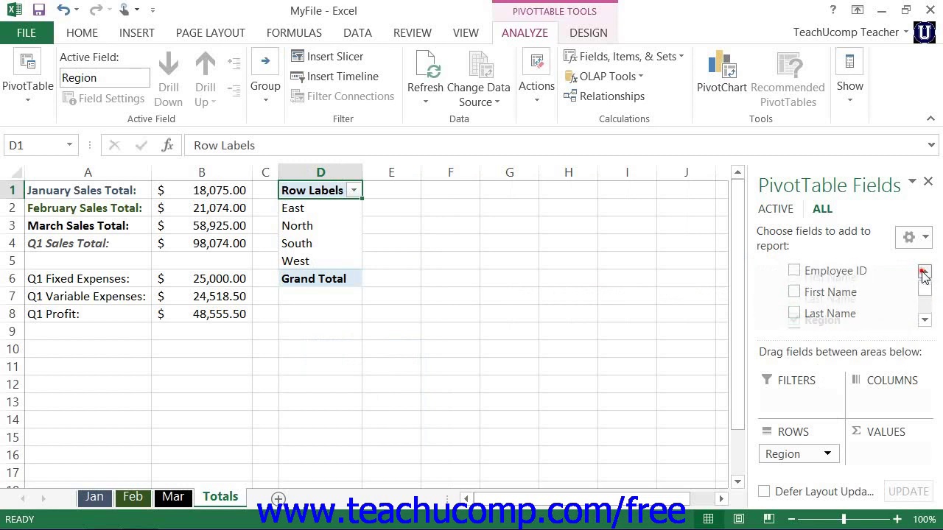
{"action": "left_click", "coordinate": [924, 272]}
{"action": "left_click", "coordinate": [763, 274]}
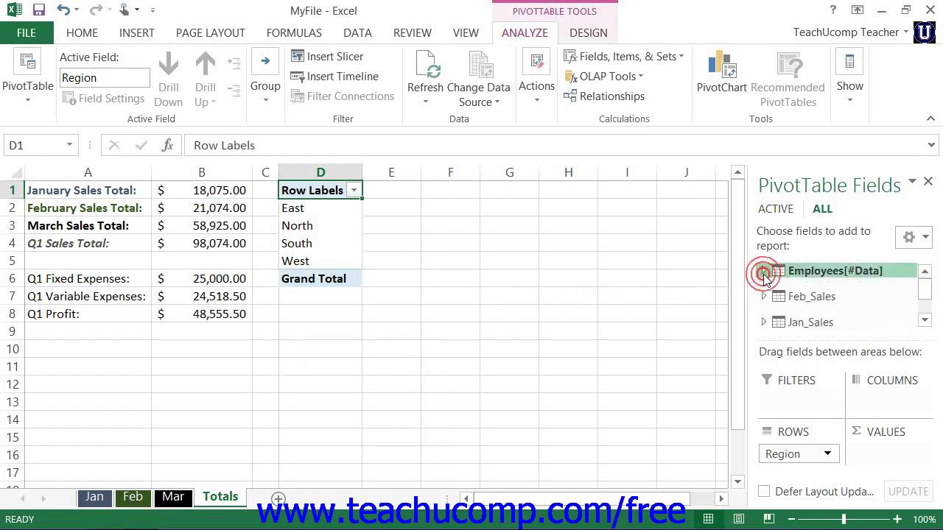
{"action": "left_click", "coordinate": [764, 297]}
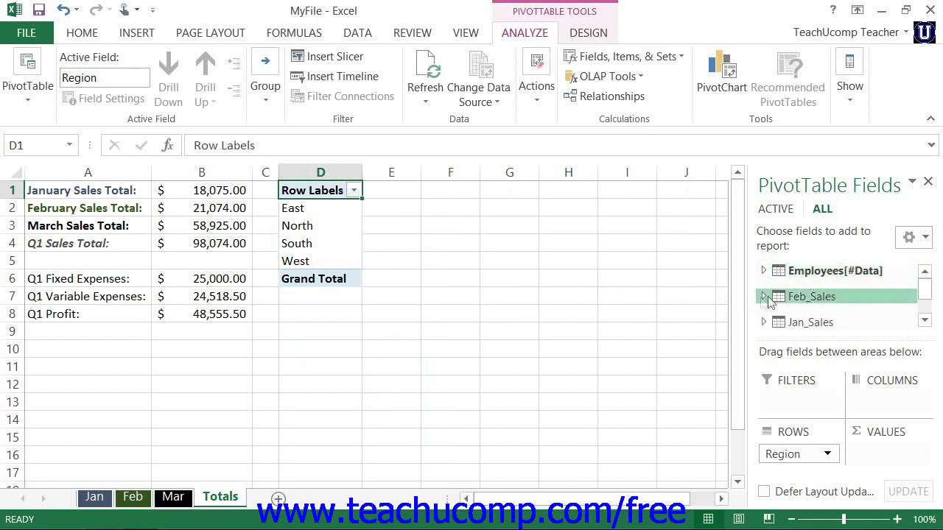
{"action": "left_click", "coordinate": [925, 319]}
{"action": "left_click", "coordinate": [925, 320]}
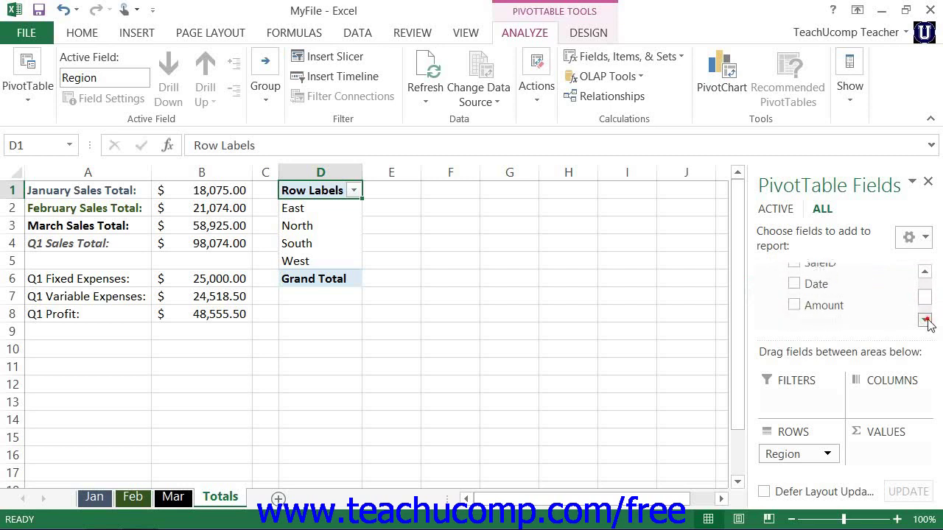
{"action": "left_click", "coordinate": [795, 306]}
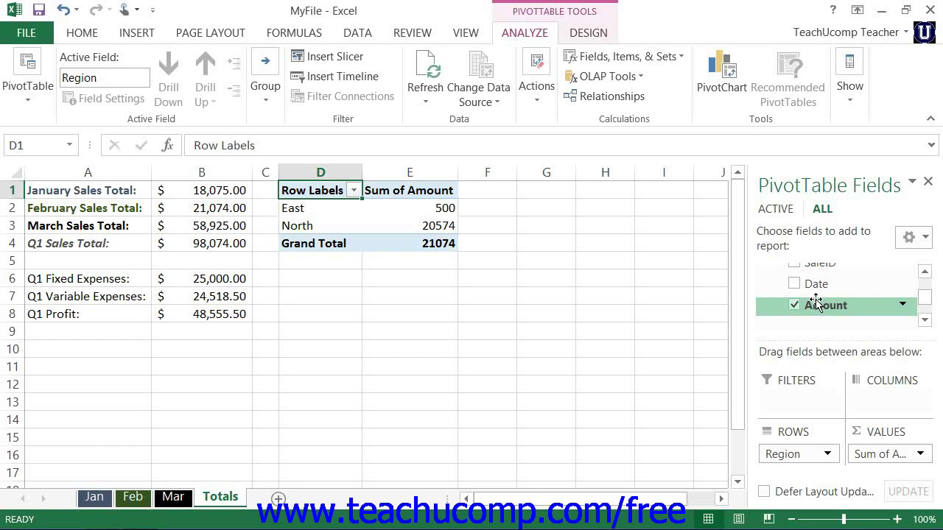
{"action": "left_click_drag", "start_coordinate": [780, 456], "coordinate": [872, 413]}
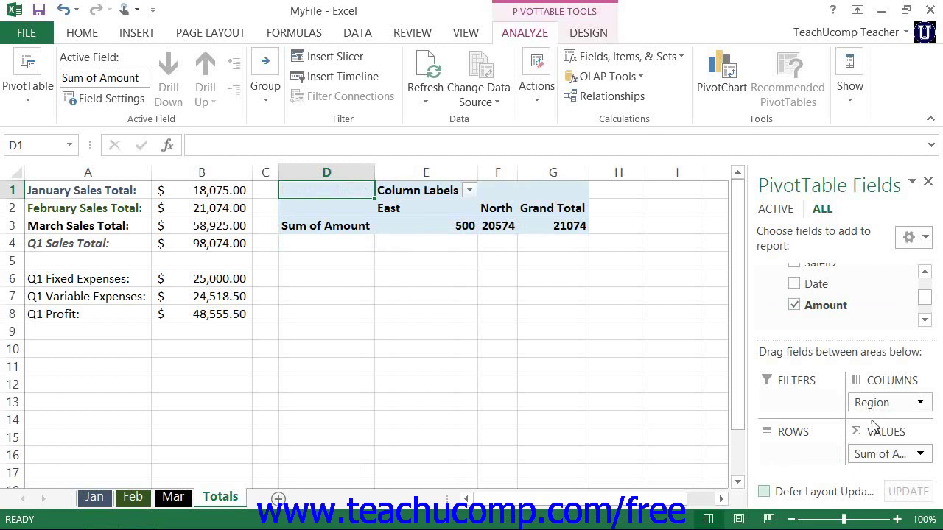